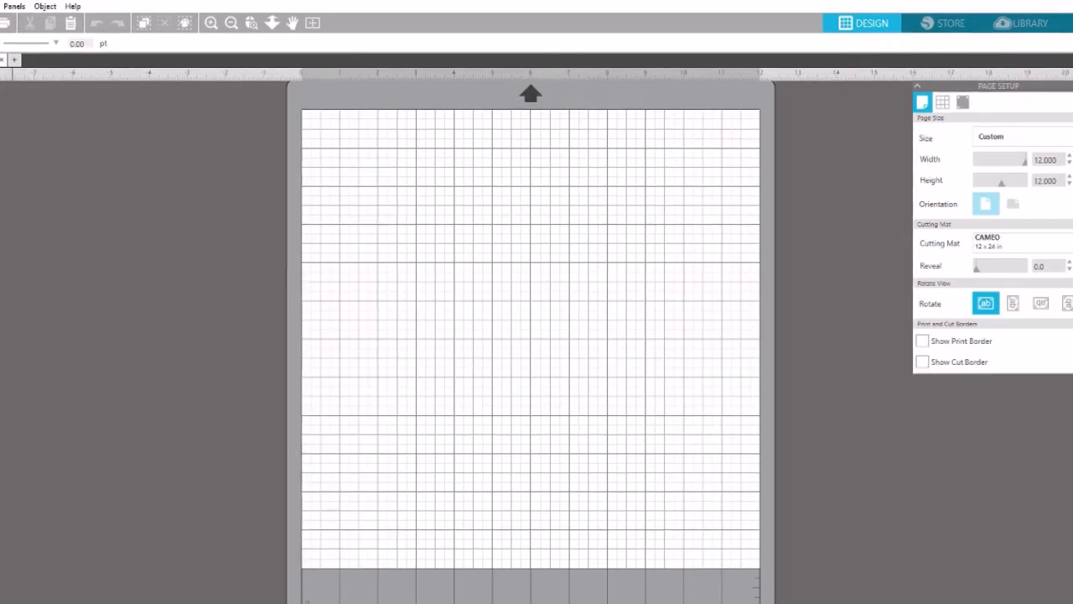
Step: Open the lucky-me SVG from the lucky-me folder onto the mat and select the design
key(ctrl+o)
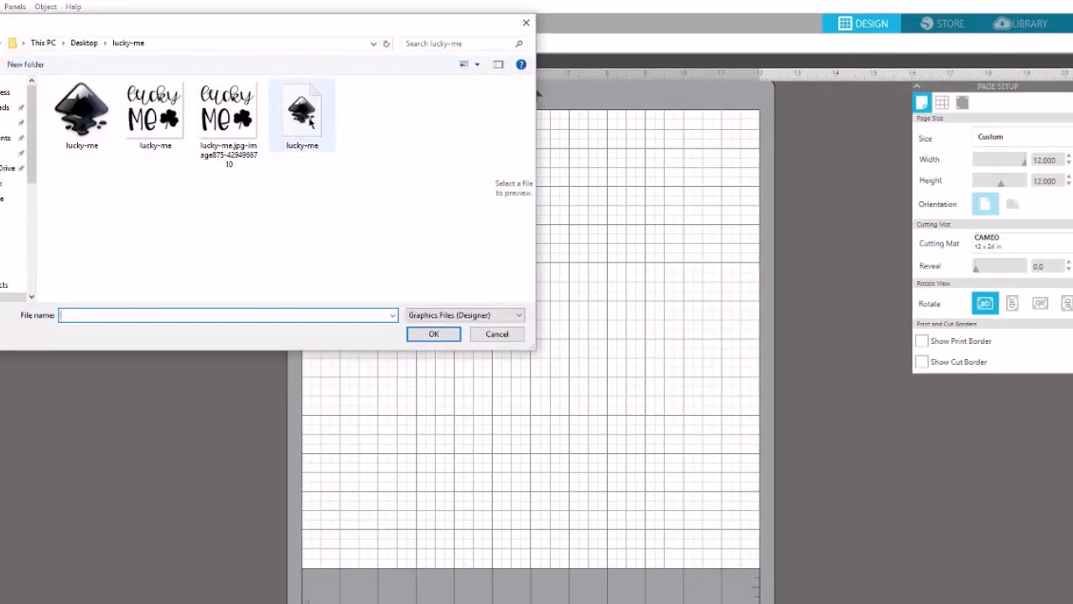
click(302, 113)
click(433, 335)
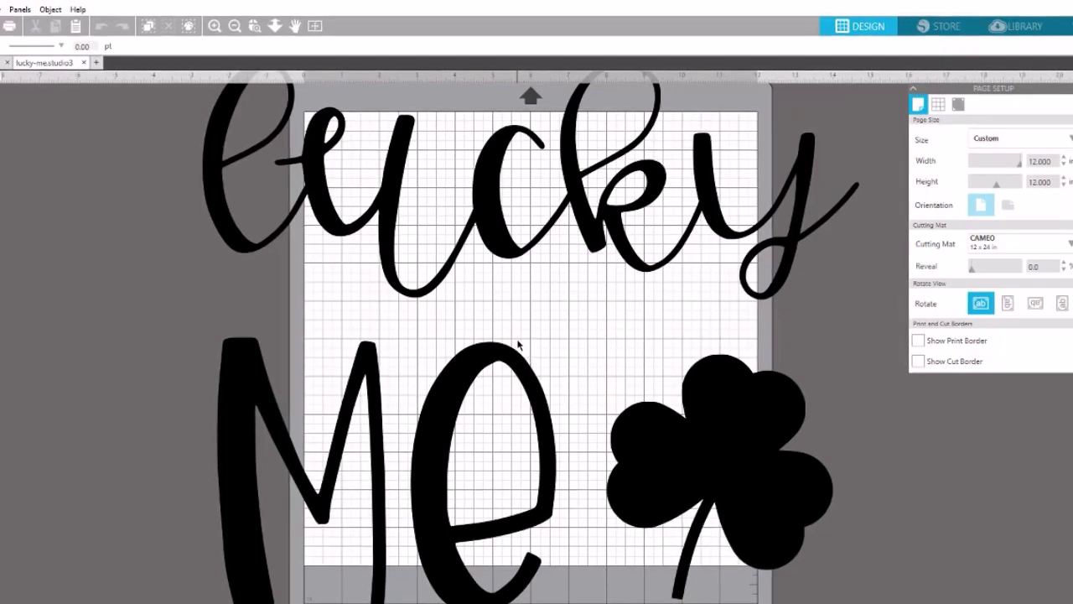
click(475, 369)
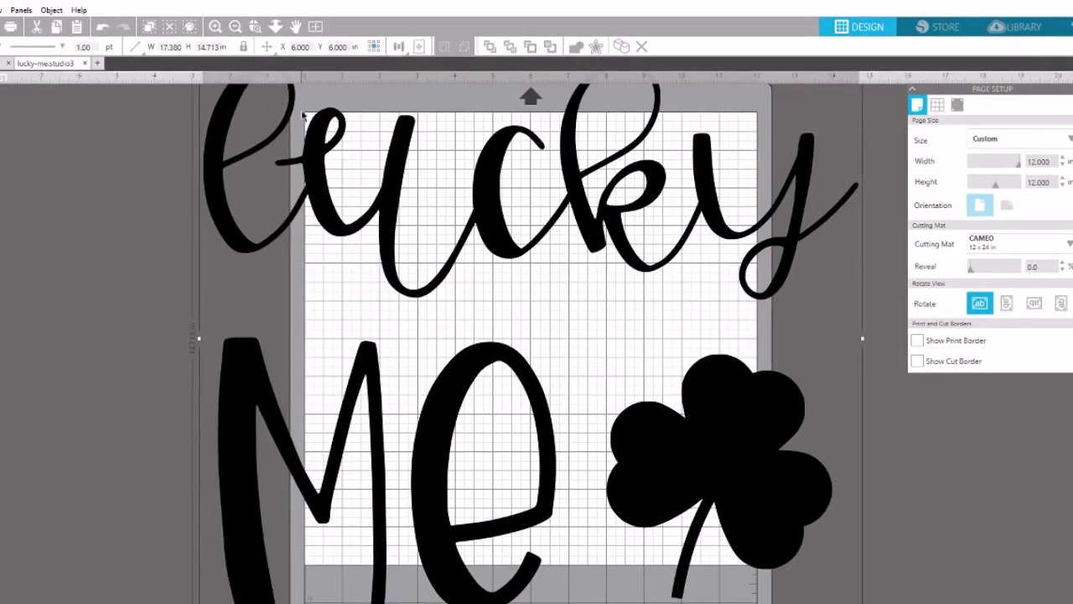
Step: Resize the design to 10 inches wide (10.000 × 8.466) and move it up onto the mat
double_click(171, 48)
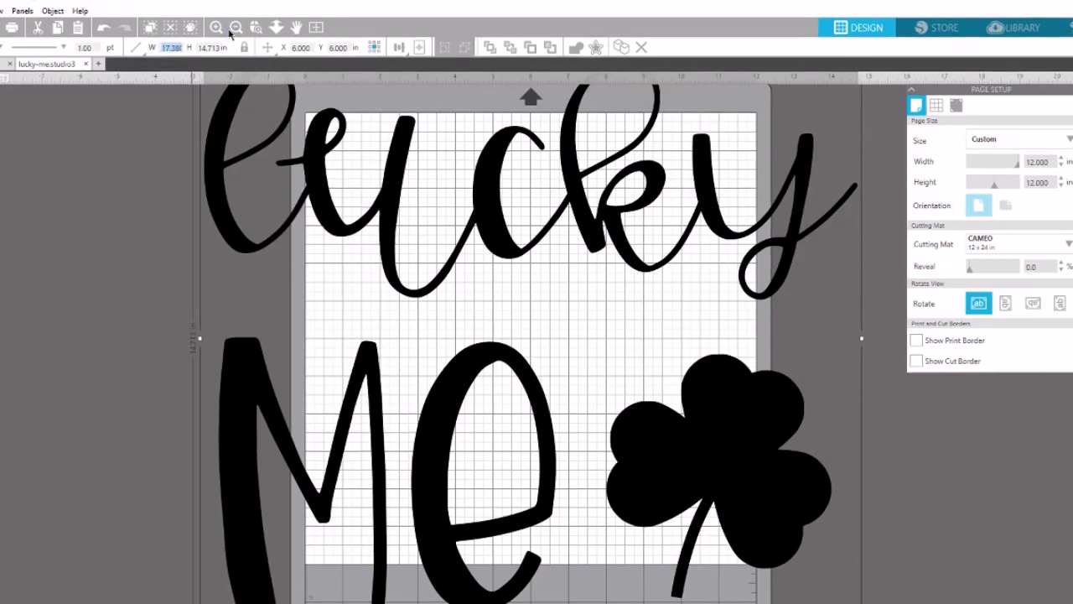
text(10)
key(Return)
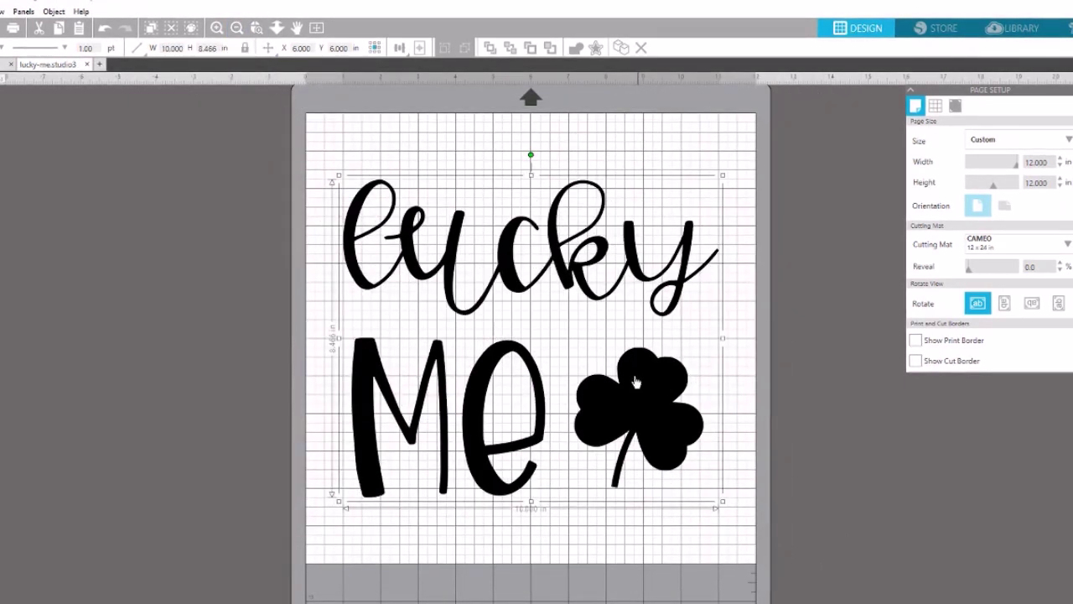
drag(642, 383, 636, 341)
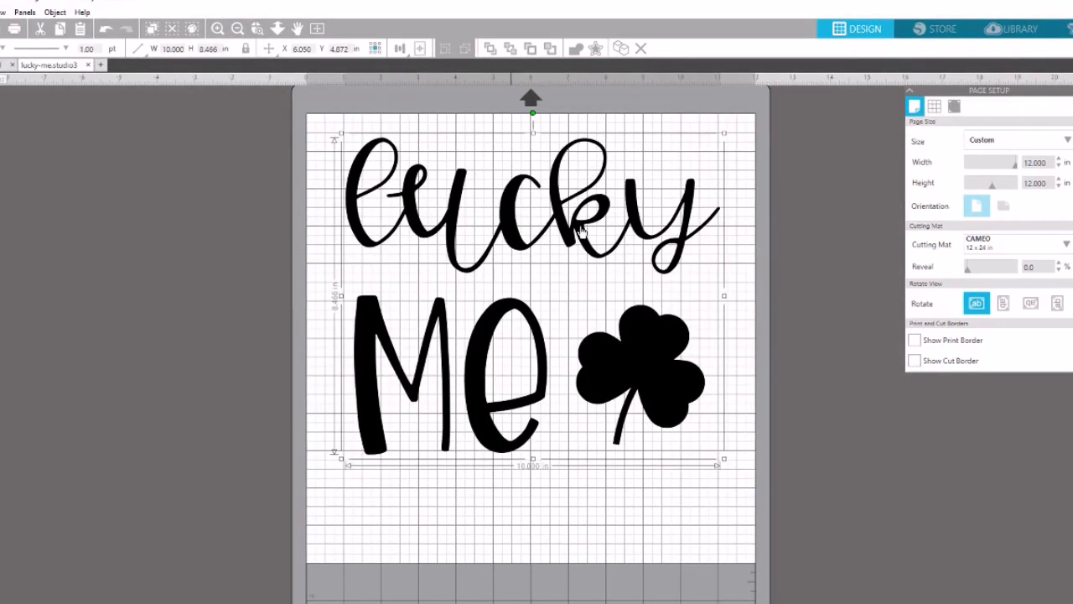
click(55, 13)
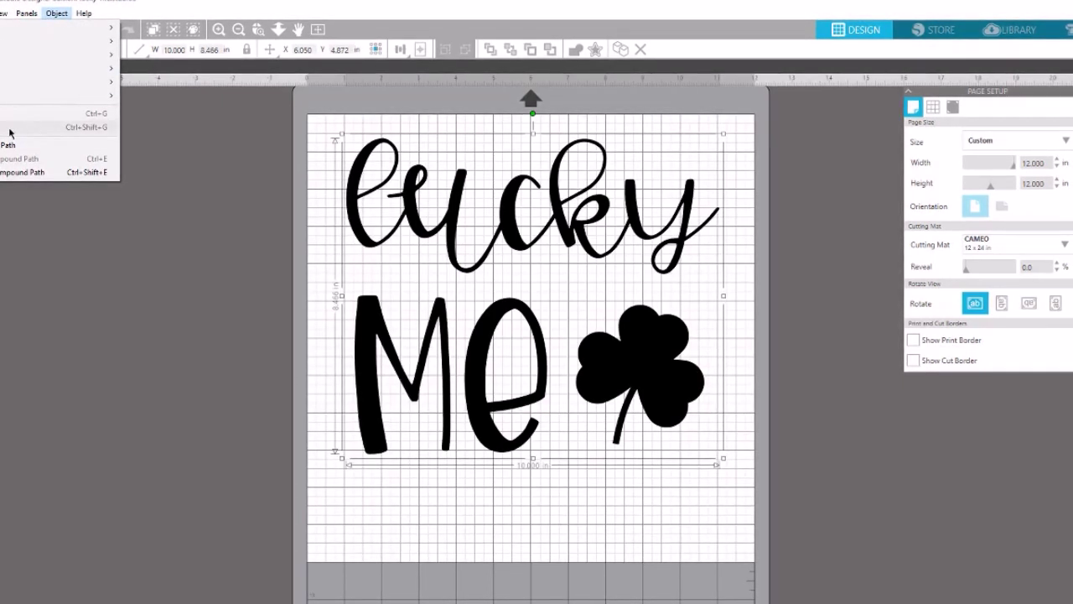
Step: Release the compound paths, drag lucky aside to inspect the loose pieces, then undo the move
click(18, 174)
click(142, 285)
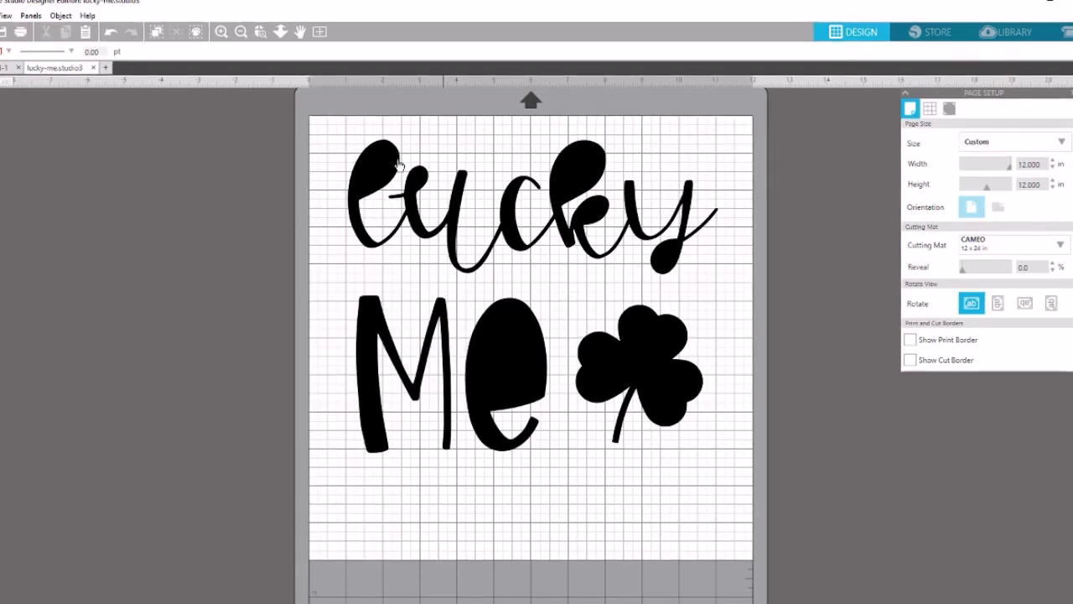
drag(368, 207, 182, 241)
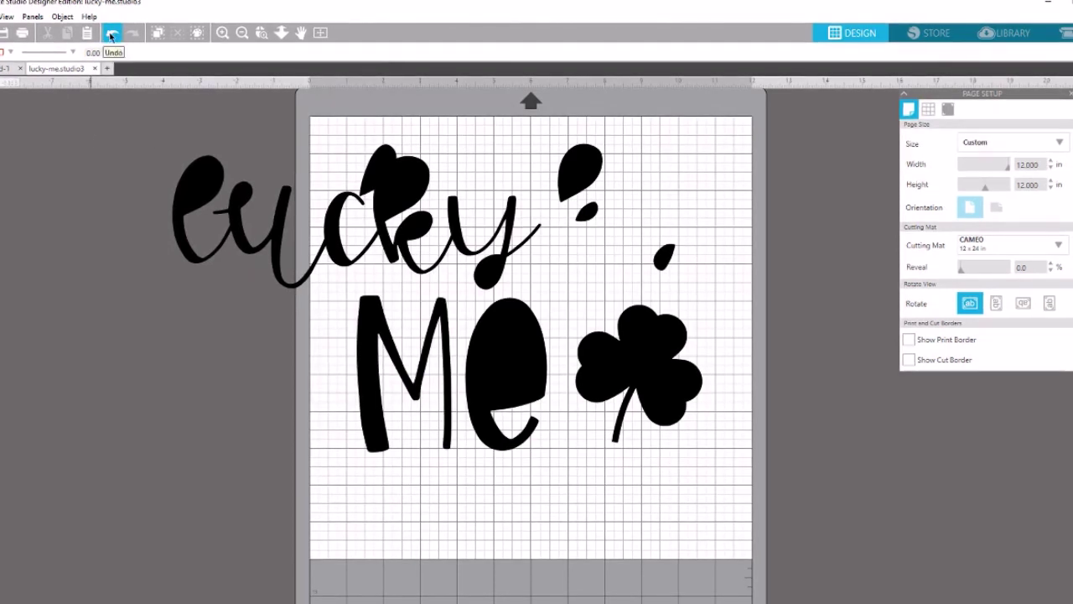
click(112, 36)
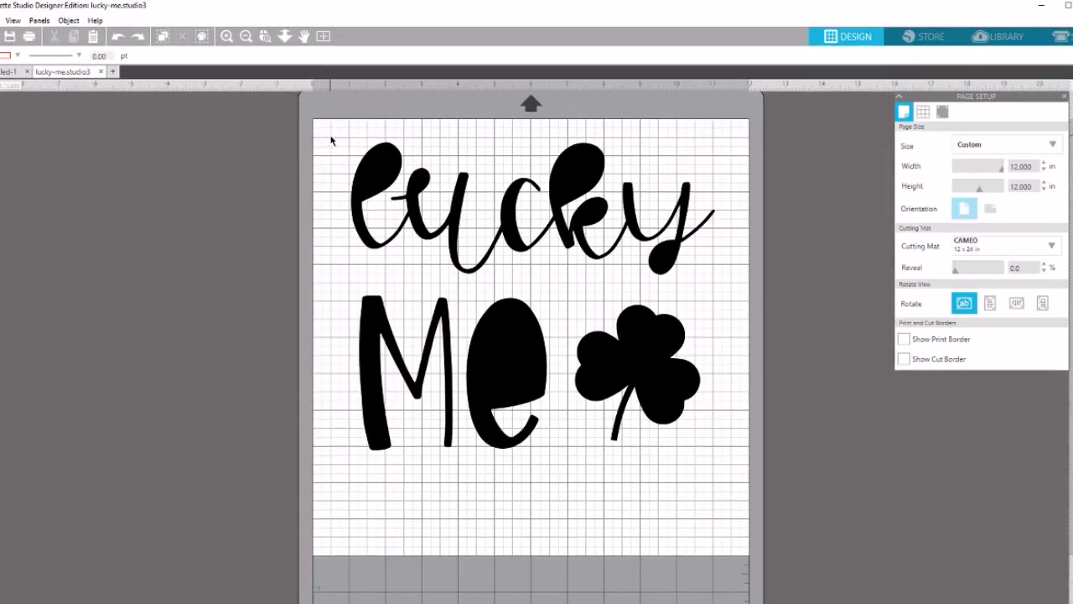
Step: Join all the lucky pieces into a single compound path
drag(331, 137, 735, 290)
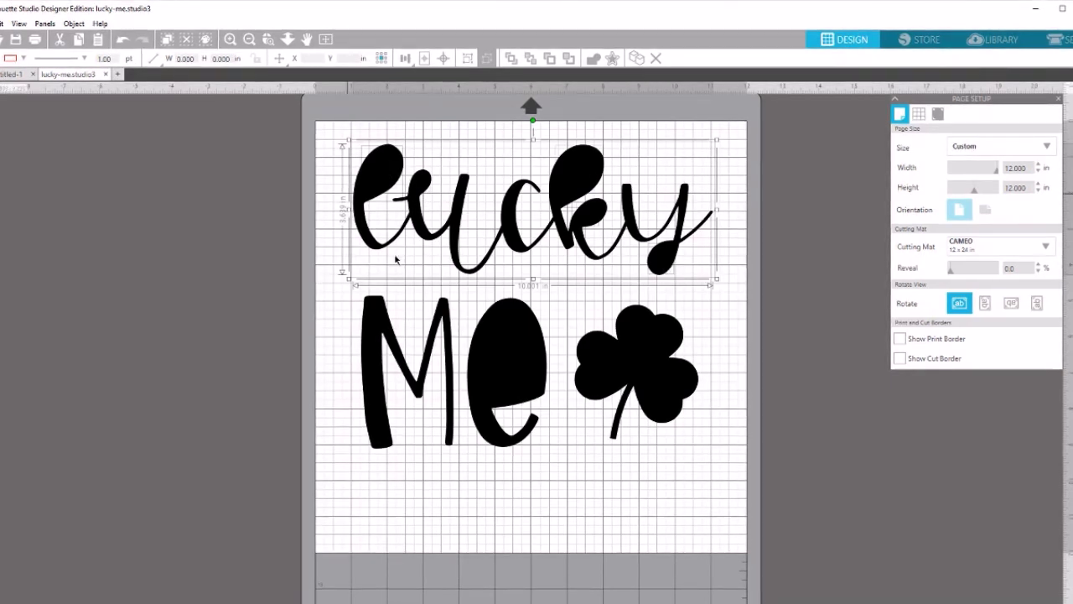
click(75, 23)
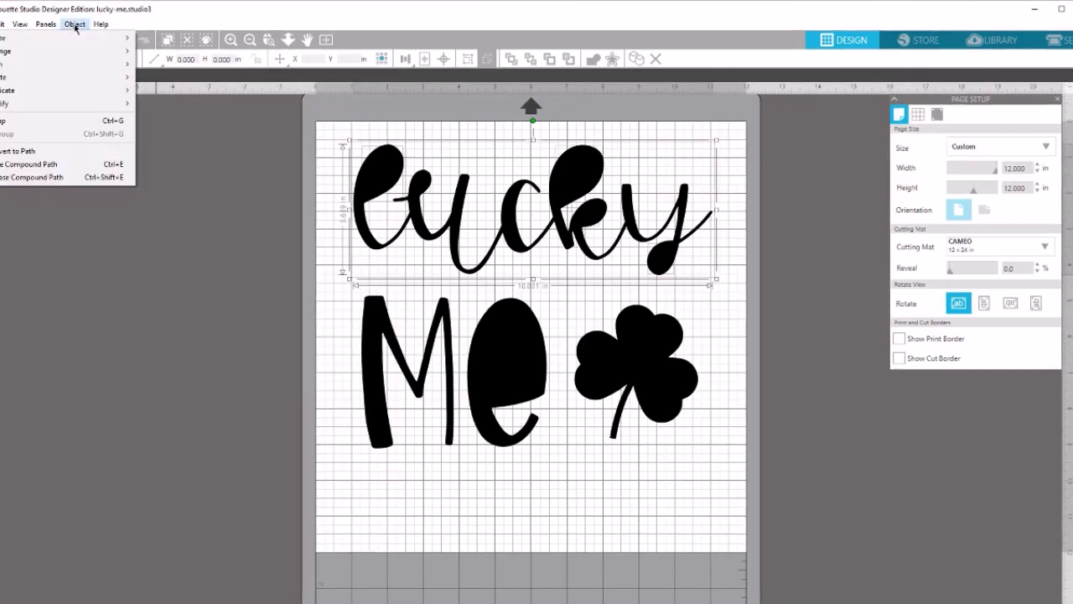
click(10, 165)
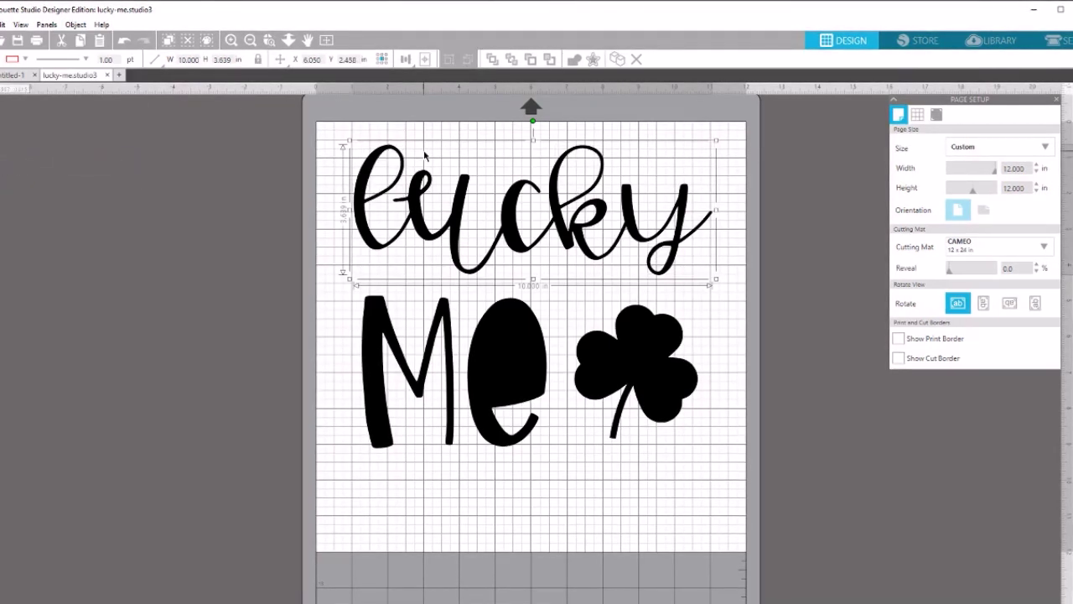
Step: Test-move the lucky outline, then undo and redo to return it above Me
drag(447, 201, 214, 201)
click(493, 179)
drag(283, 204, 526, 223)
click(251, 168)
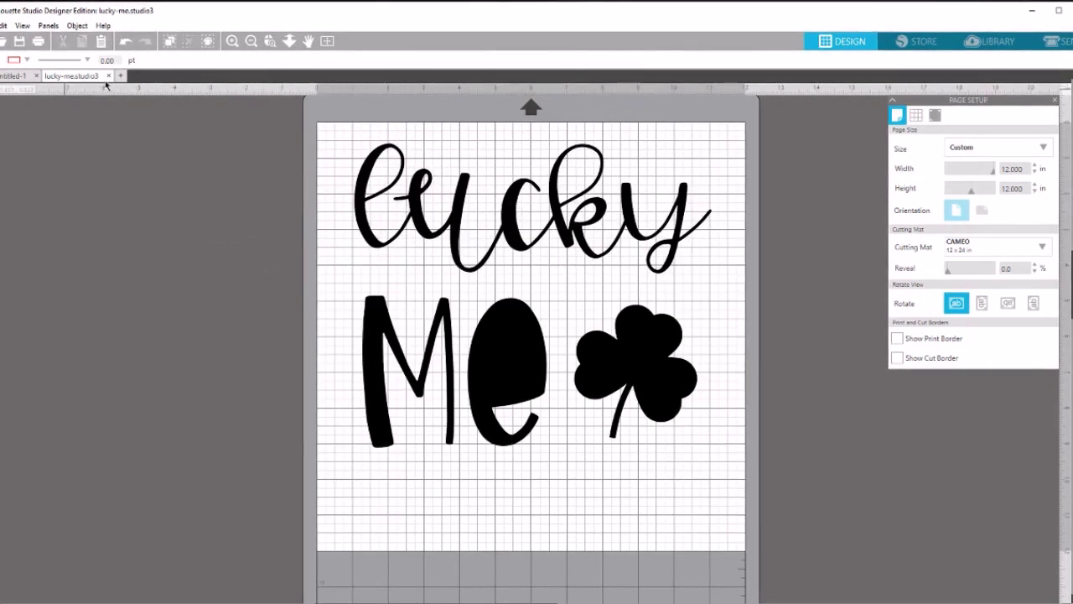
click(126, 42)
click(126, 42)
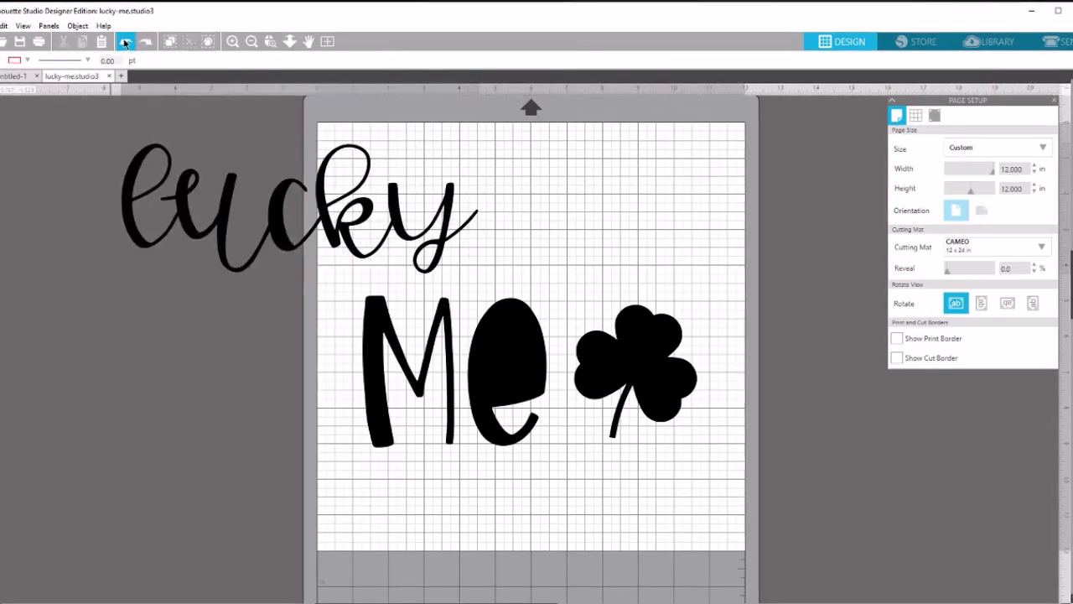
key(ctrl+y)
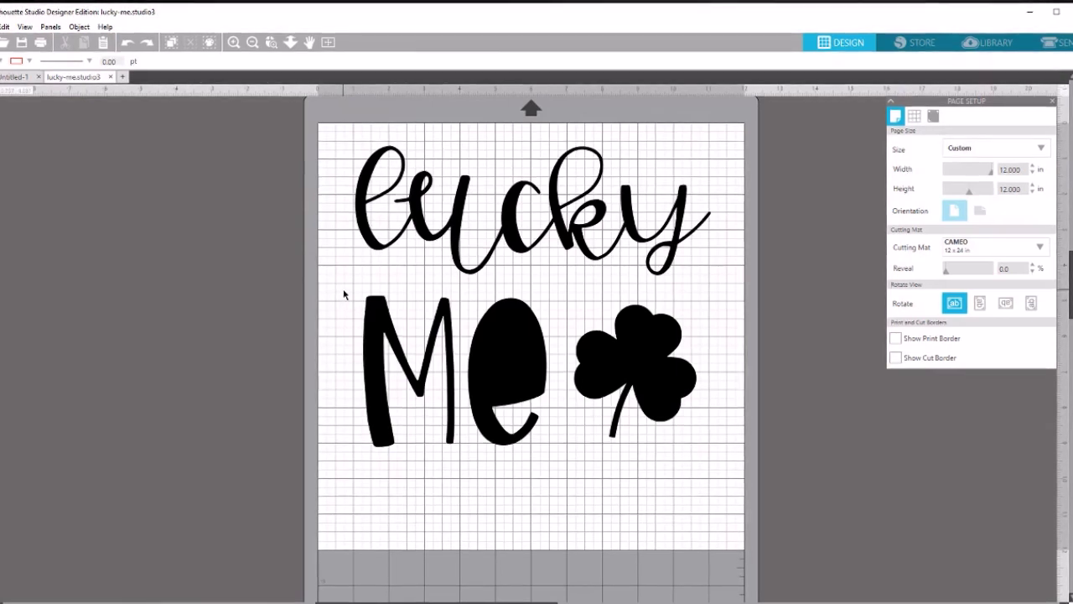
Step: Combine the M and e into one 5.160 × 4.253 inch compound path
click(370, 405)
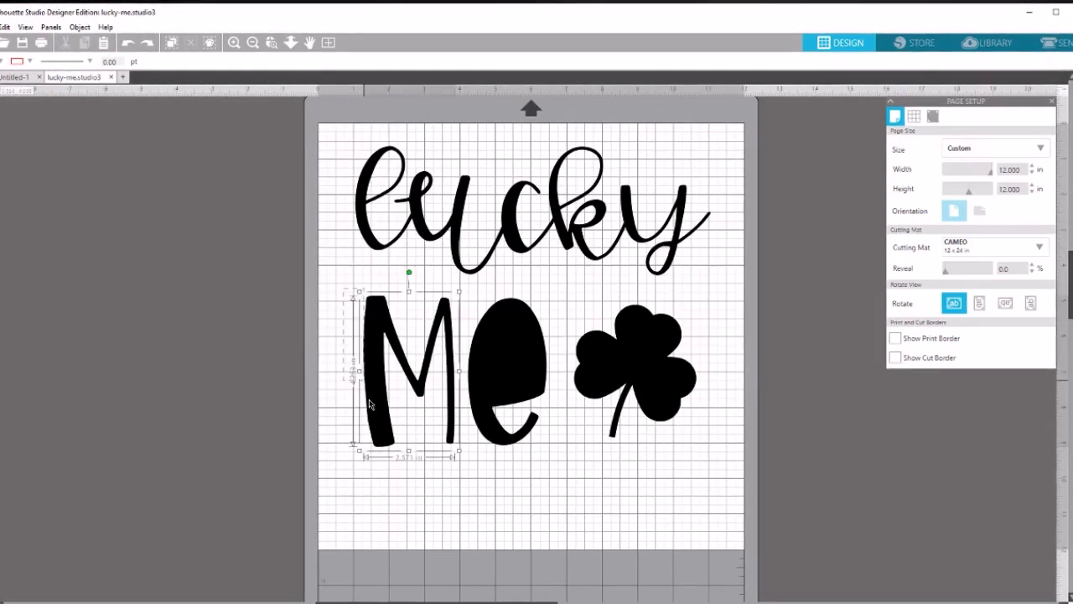
shift+click(506, 432)
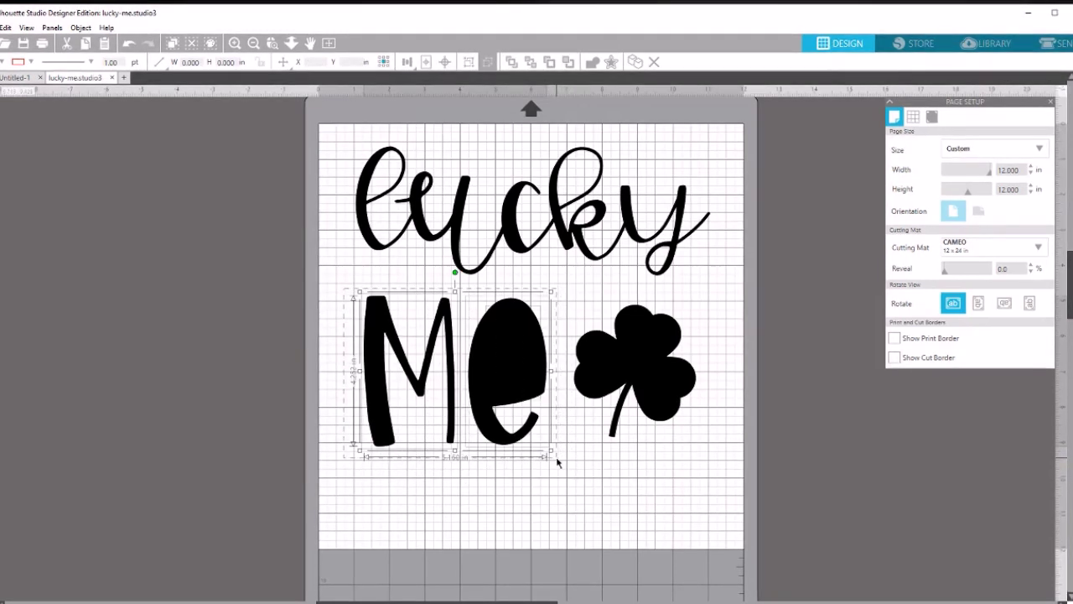
click(81, 27)
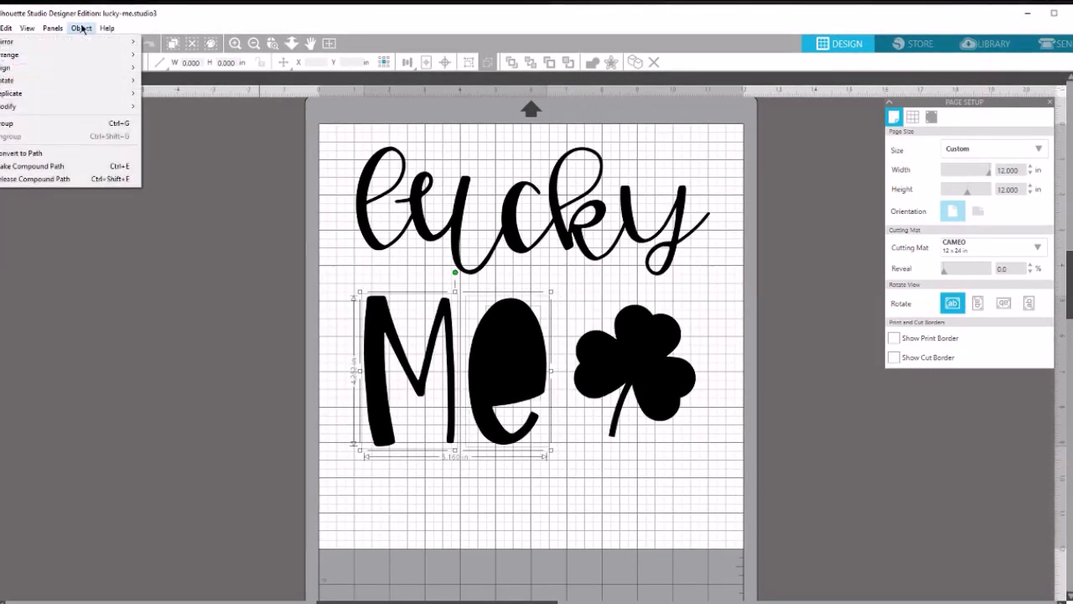
click(38, 167)
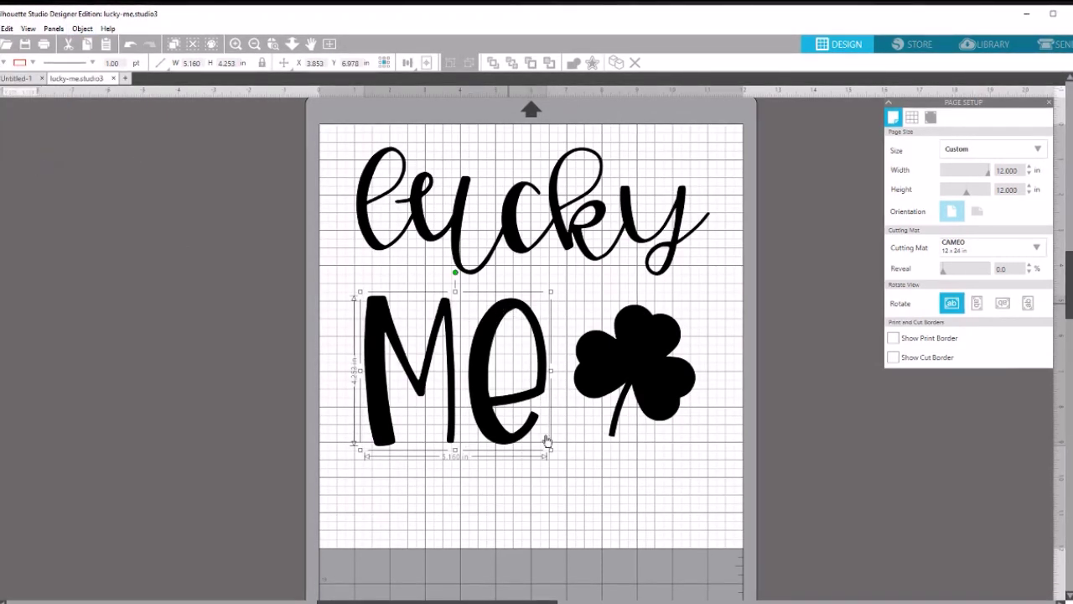
click(671, 332)
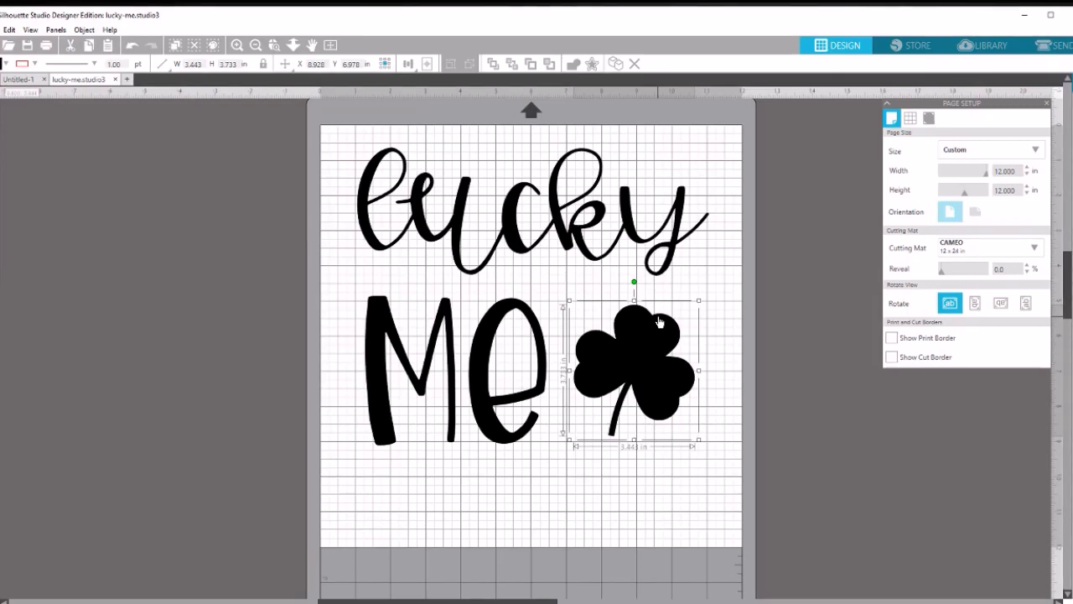
Step: Select lucky, Me and the shamrock together and show the Send panel's Cardstock settings
click(721, 276)
click(464, 208)
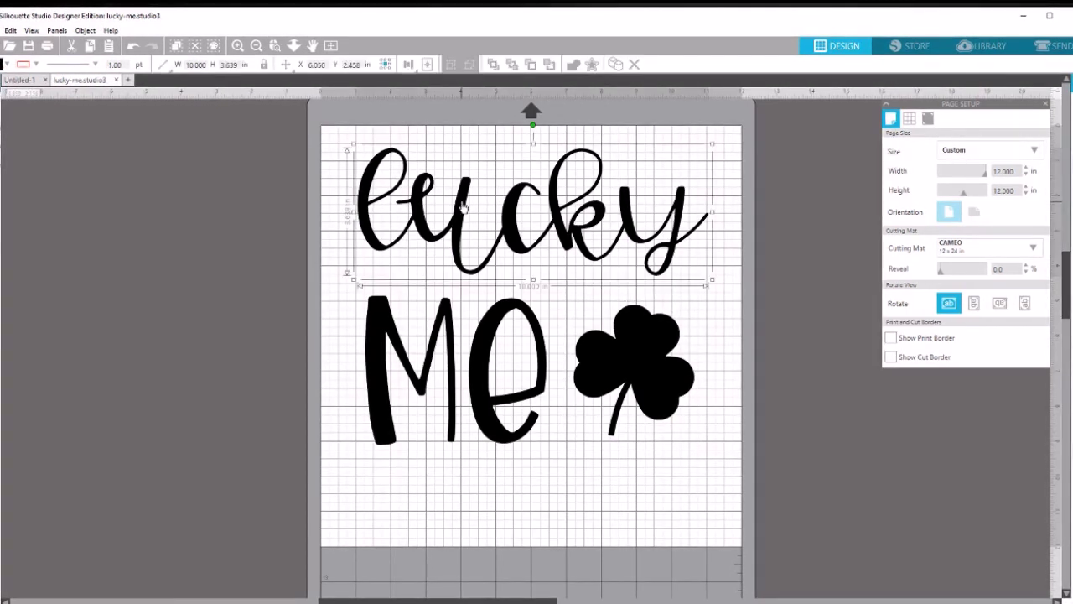
click(482, 323)
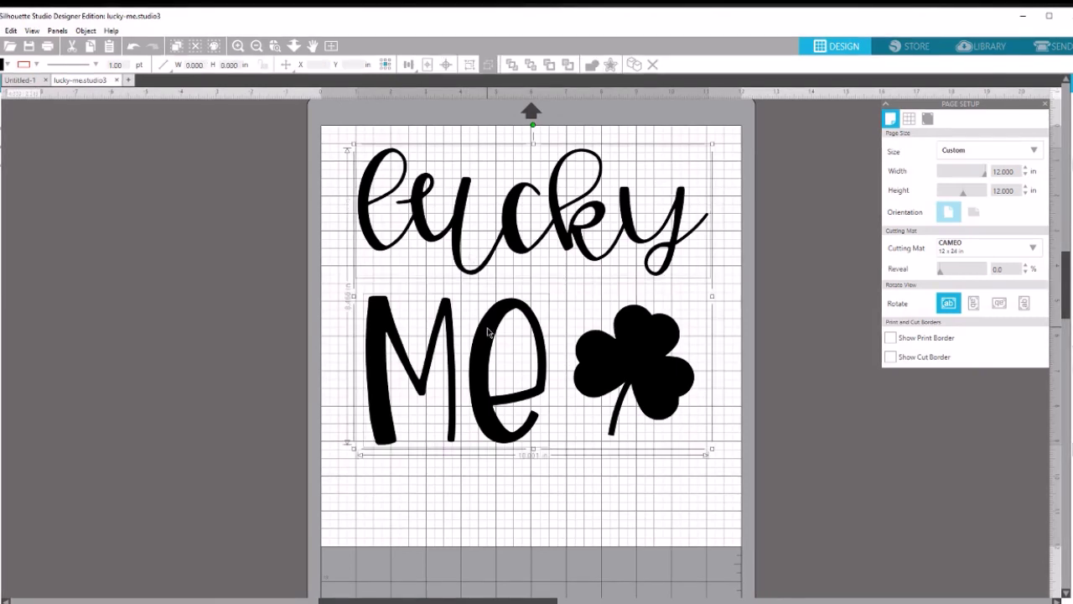
shift+click(646, 363)
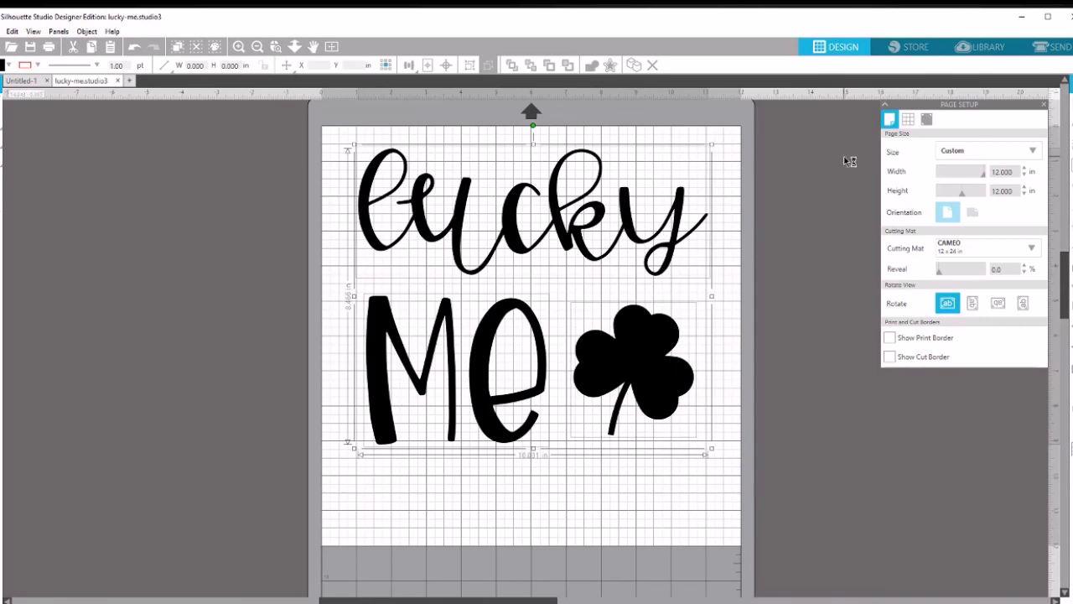
click(1061, 49)
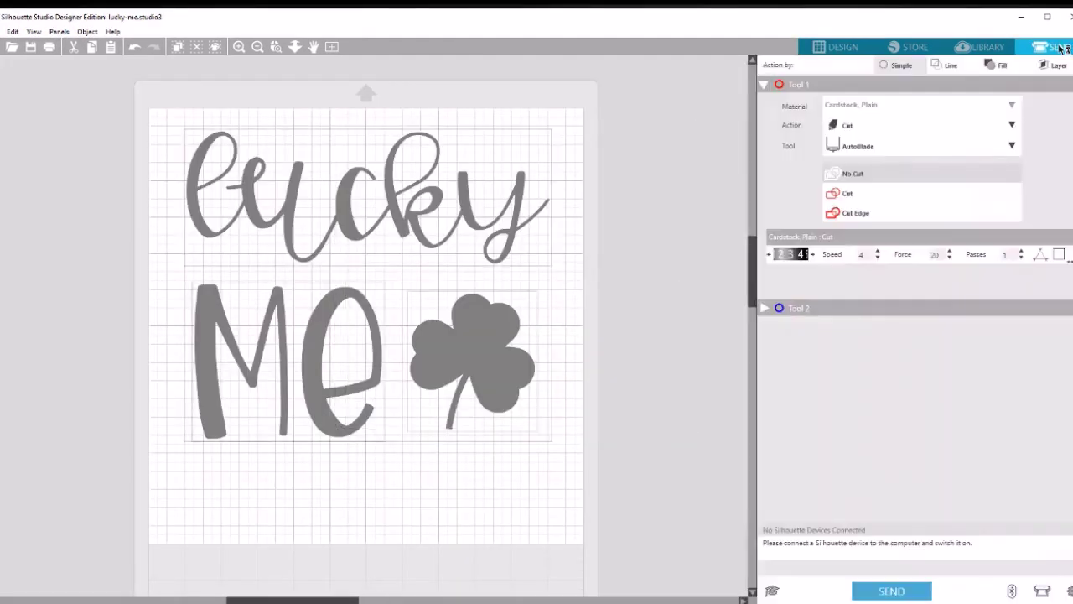
Step: Apply Cut Edge to all three shapes, then set the shamrock alone to No Cut
click(868, 216)
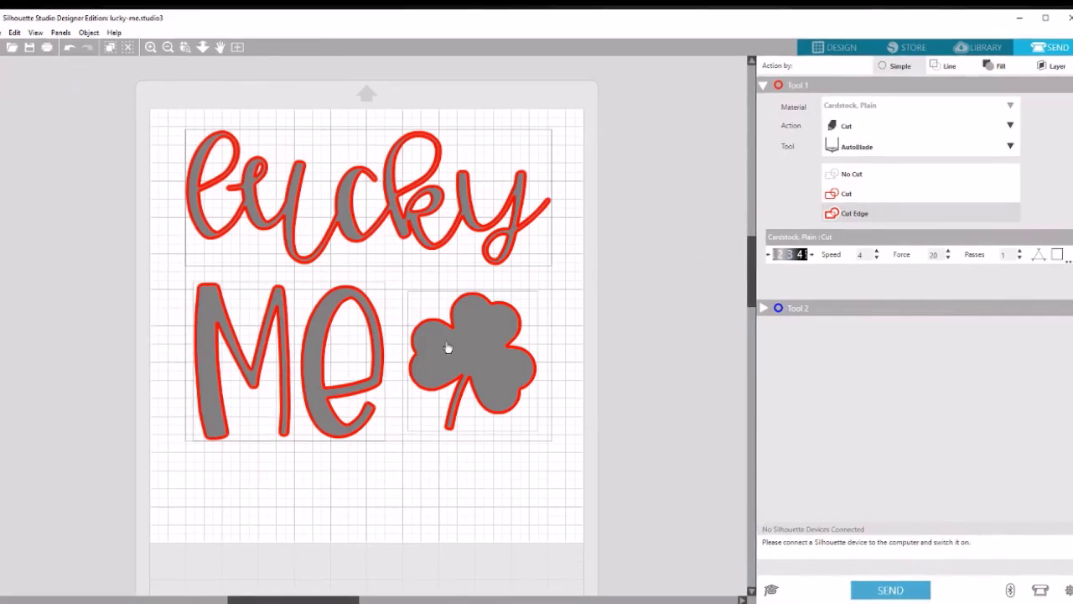
click(472, 483)
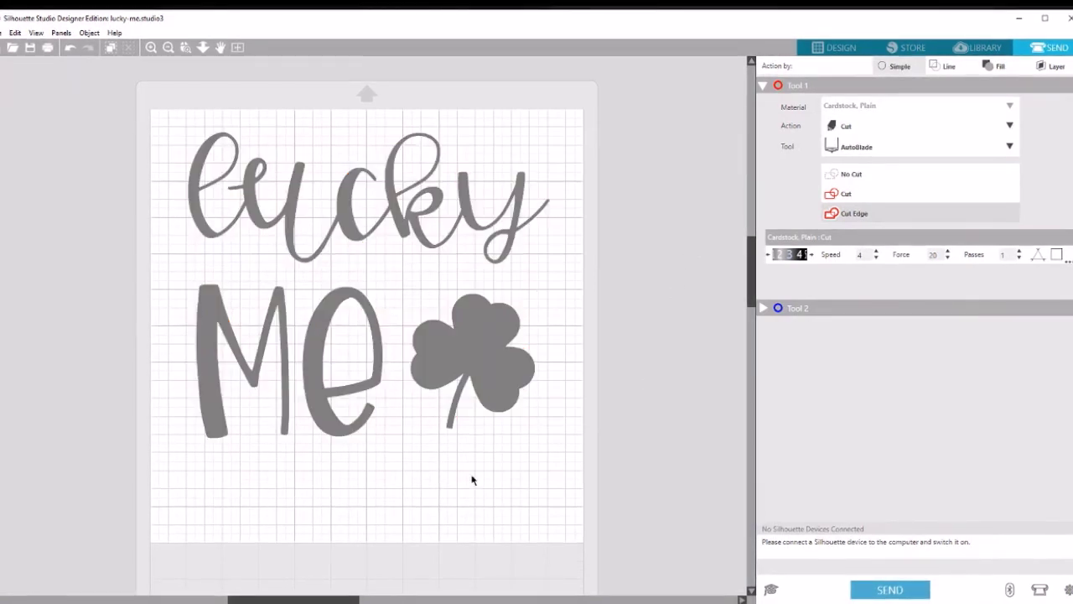
click(415, 218)
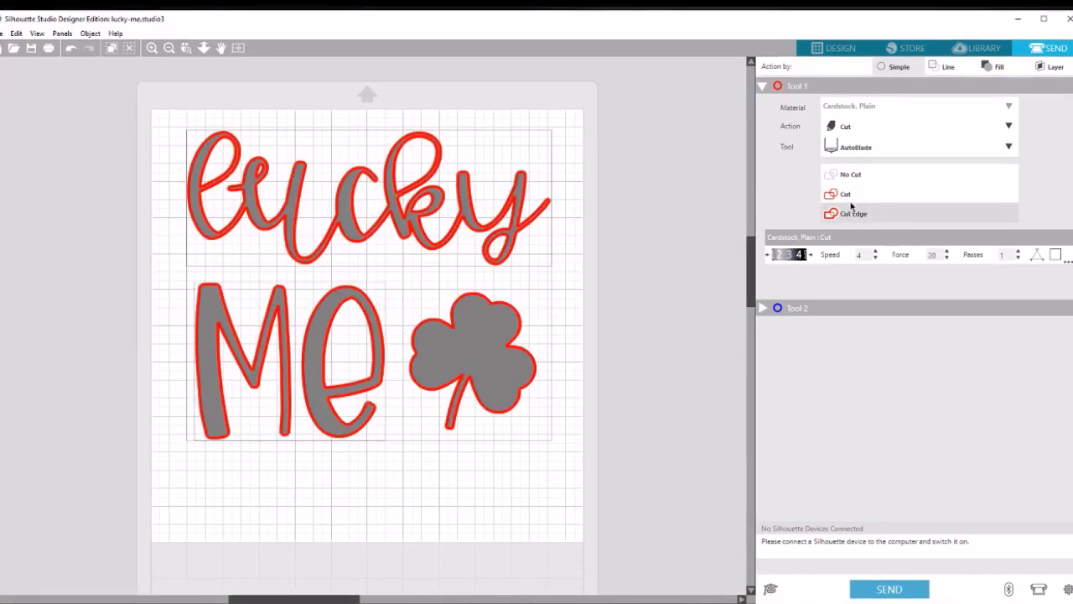
click(513, 348)
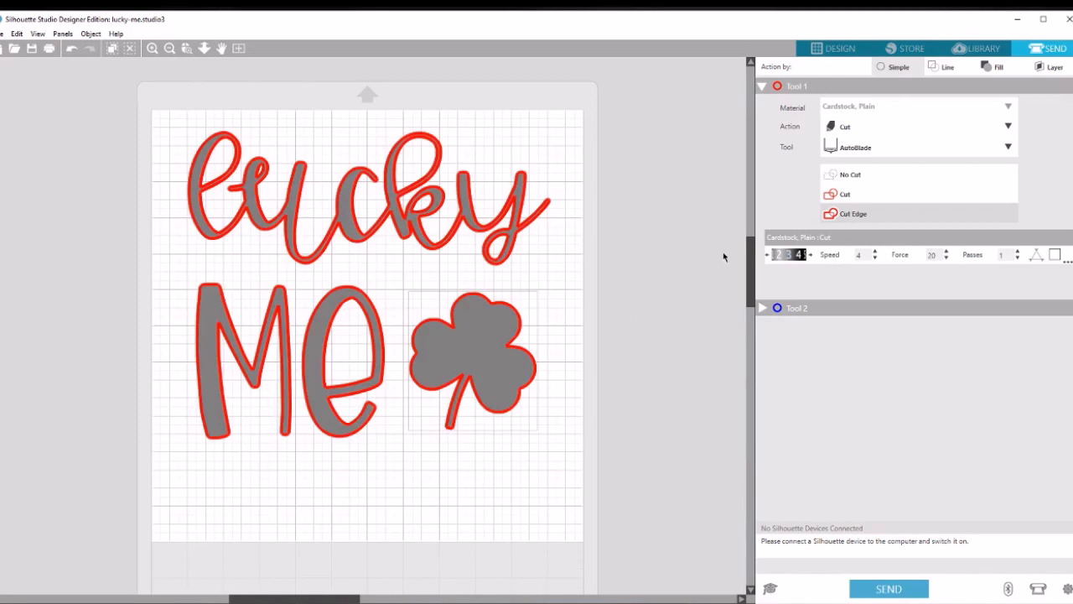
click(845, 175)
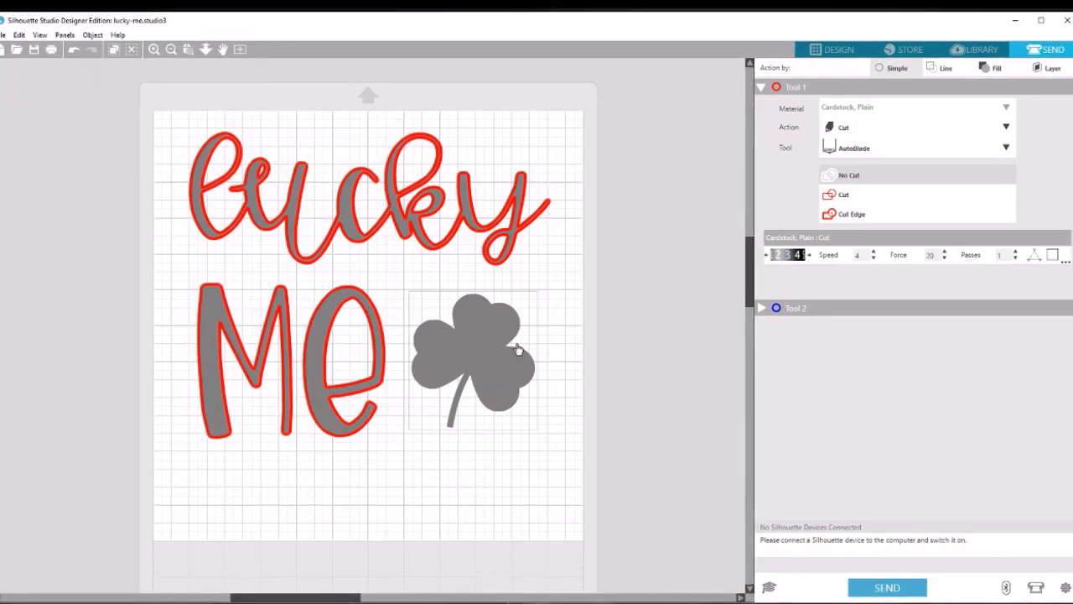
Step: Set Me and lucky to No Cut and give the shamrock Cut Edge
click(356, 308)
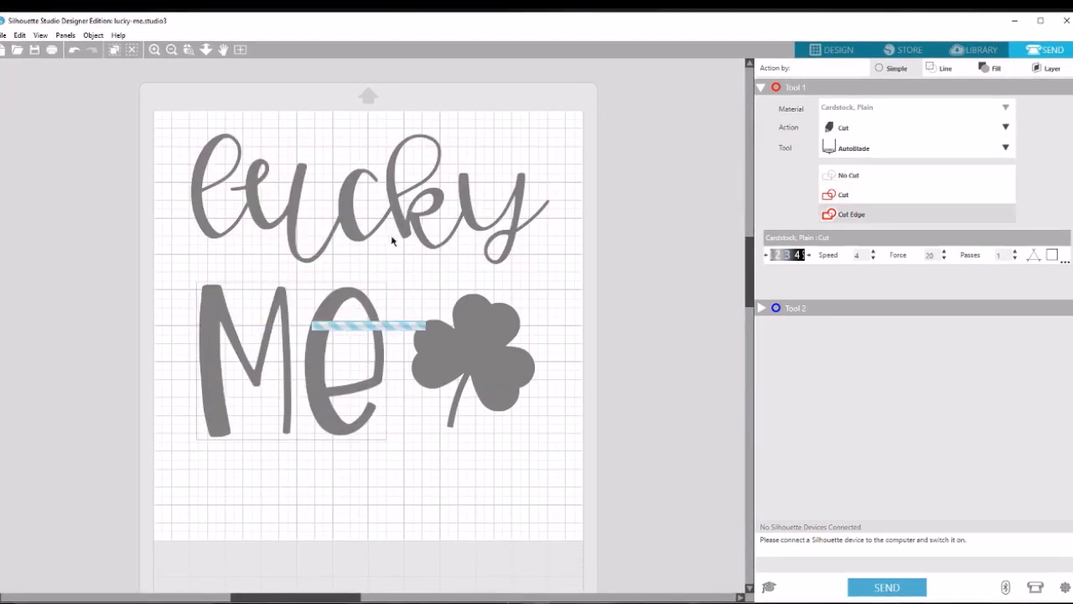
click(831, 175)
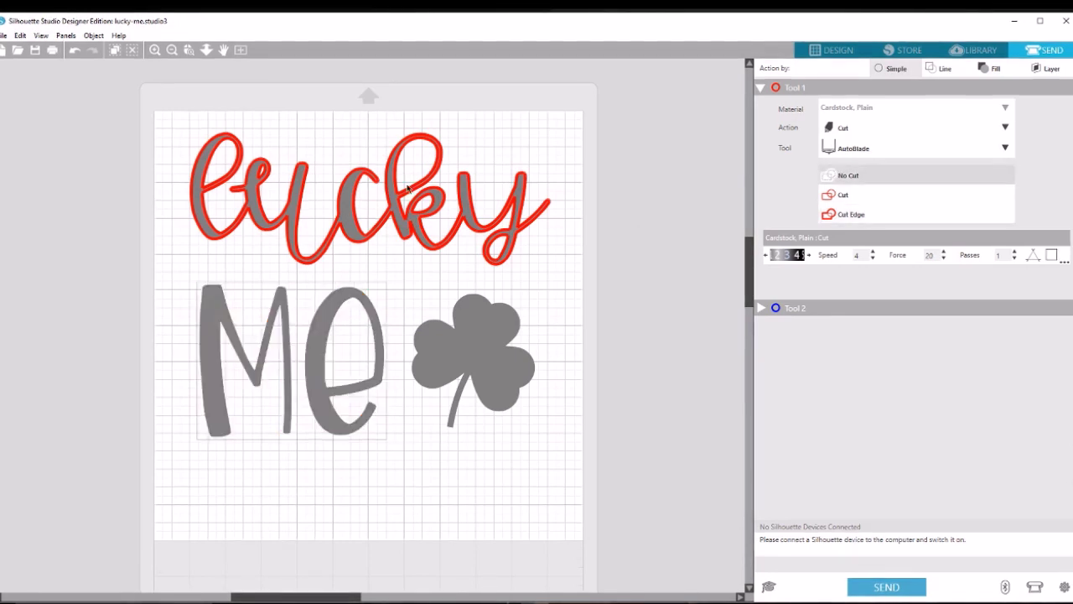
click(520, 180)
click(841, 177)
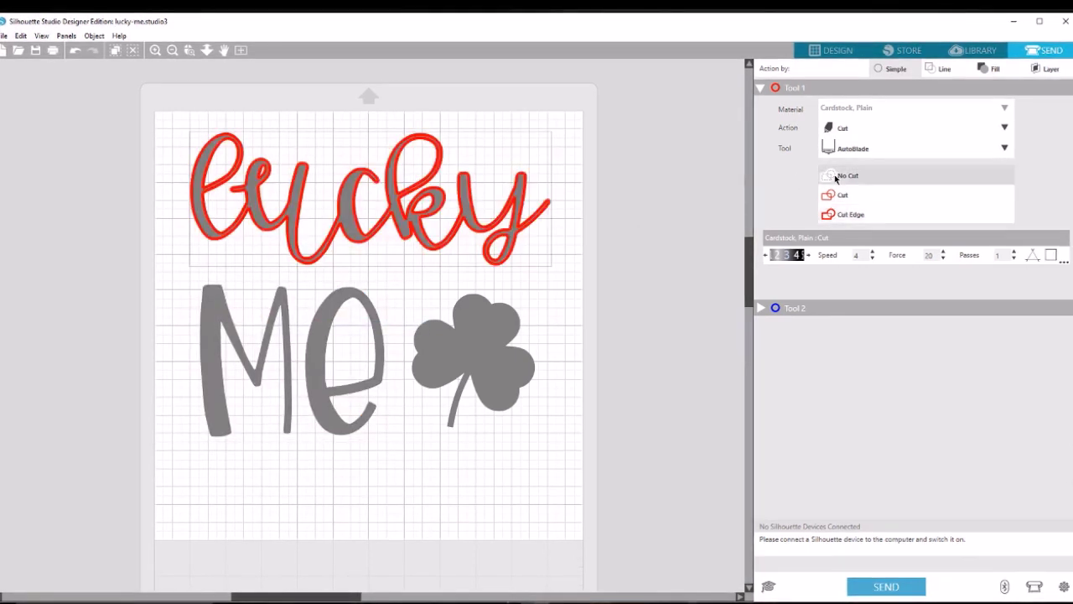
click(495, 331)
click(843, 214)
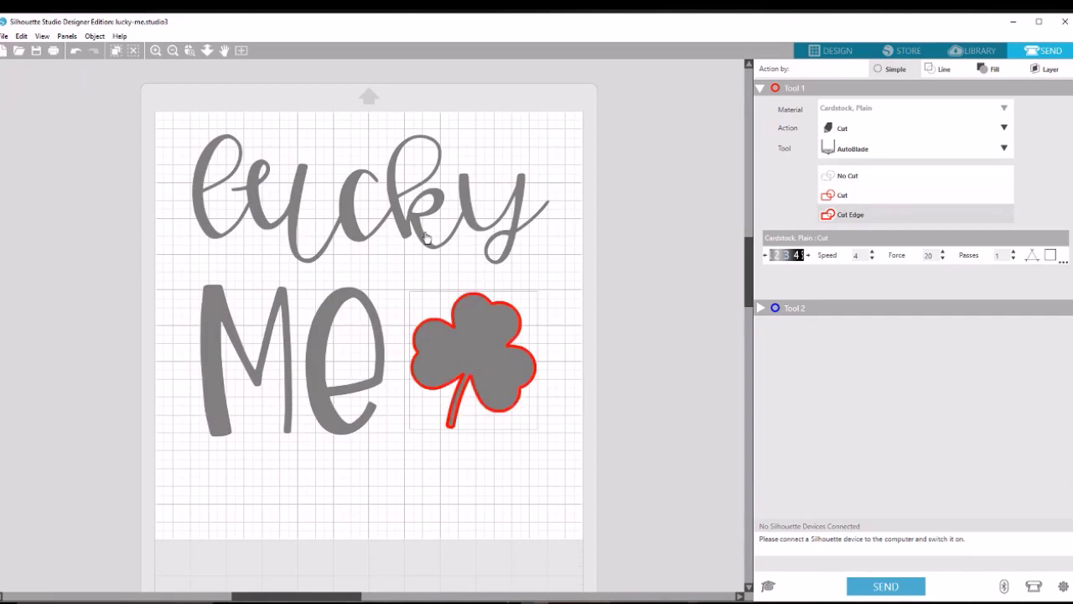